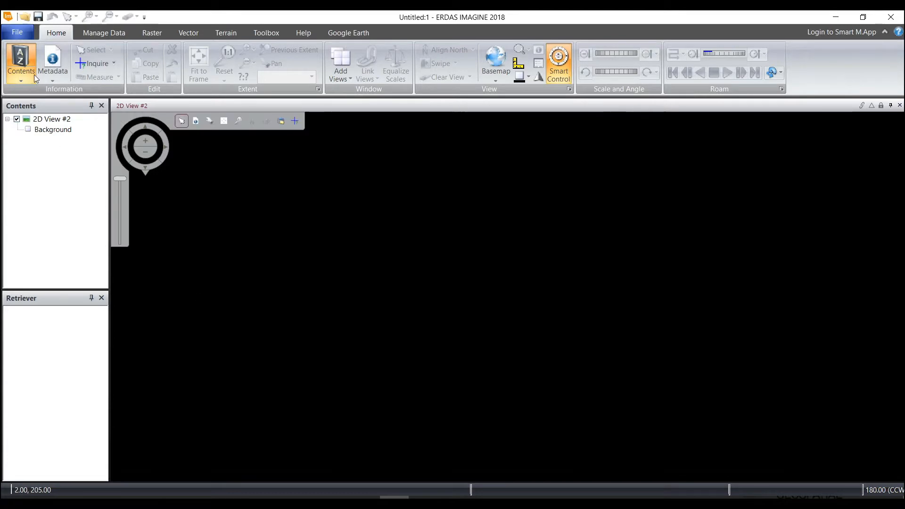
- Switch the workspace to the Zonal Change Layout
left_click(19, 32)
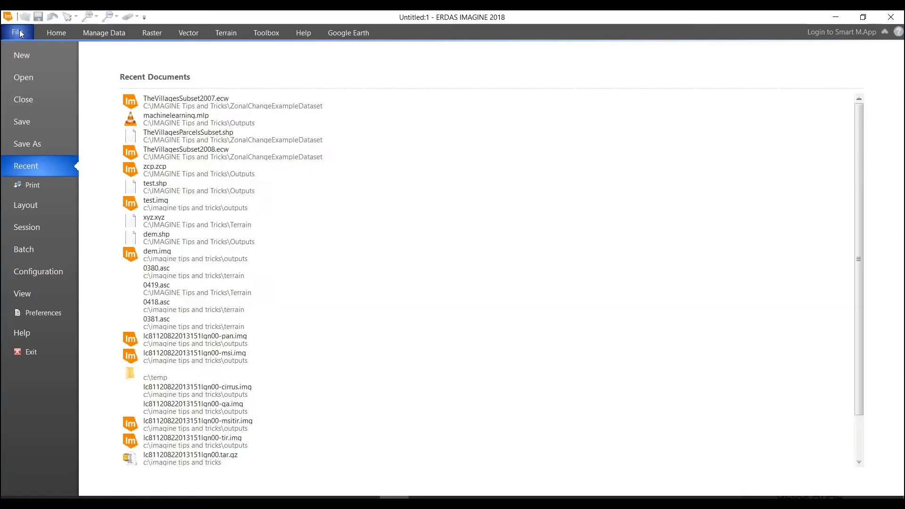
left_click(26, 208)
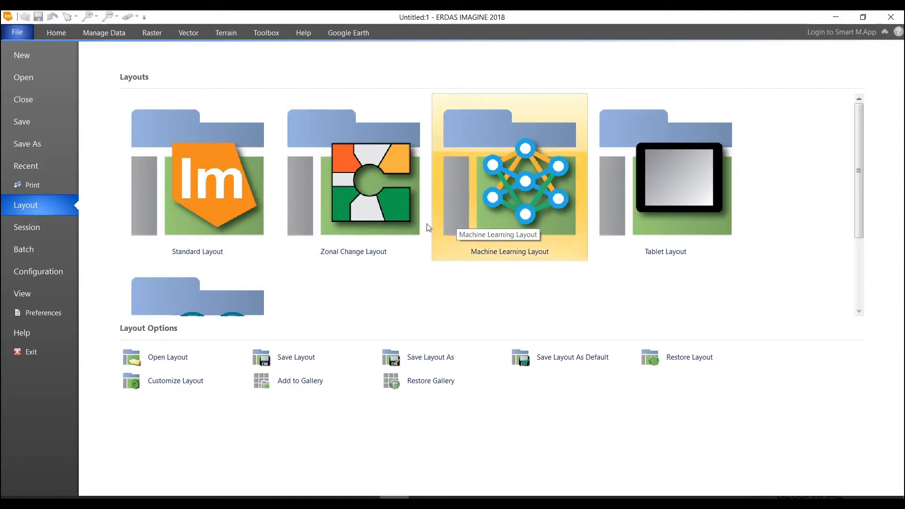
left_click(389, 219)
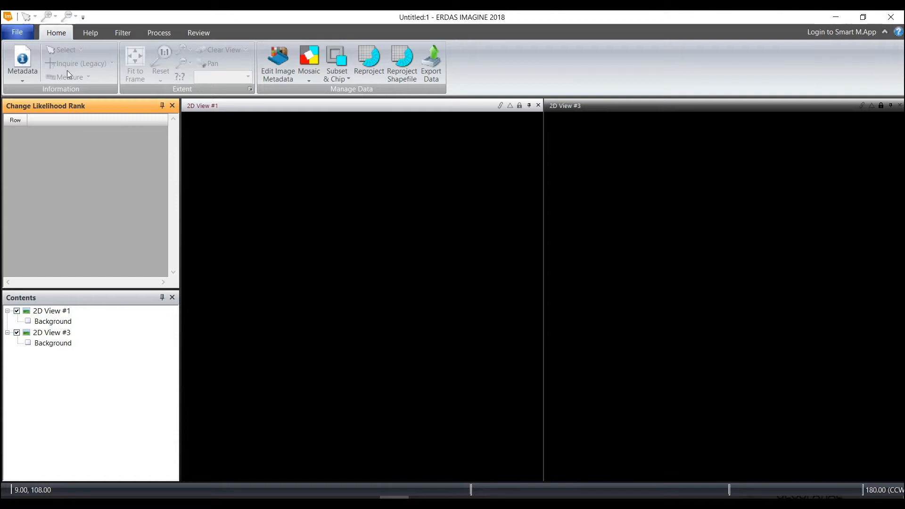
- Open the zonal change project zcp.zcp from the Outputs folder
left_click(157, 36)
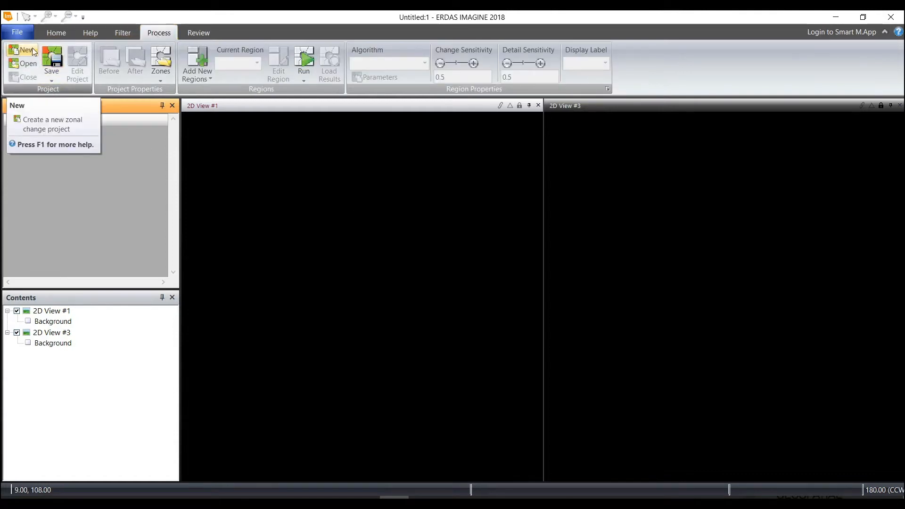
left_click(27, 63)
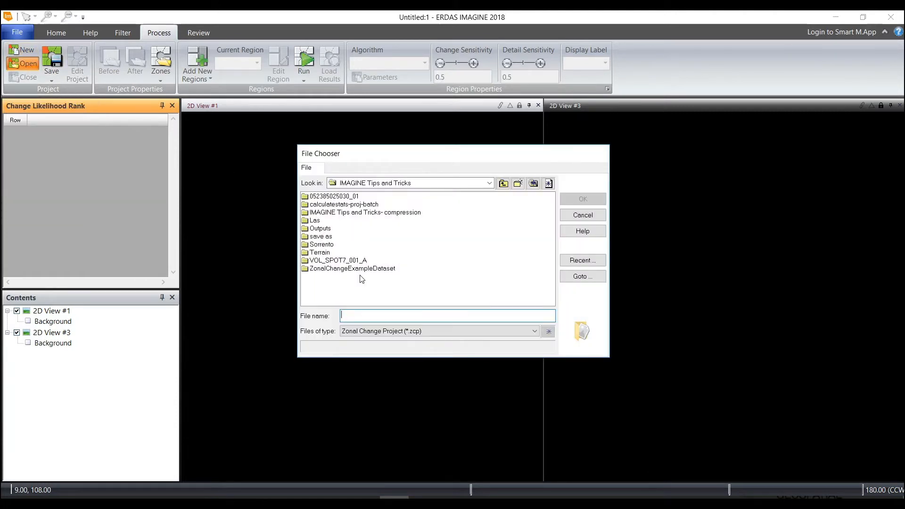
double_click(320, 228)
left_click(319, 212)
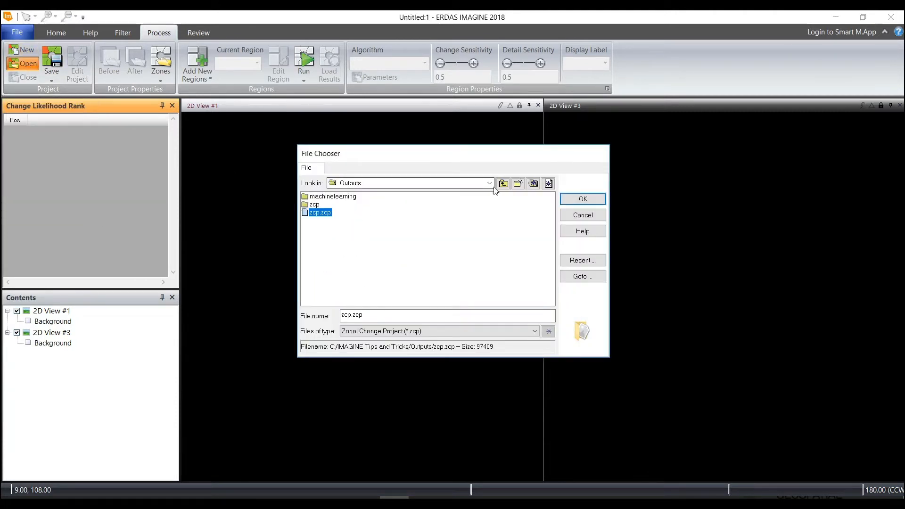
left_click(602, 201)
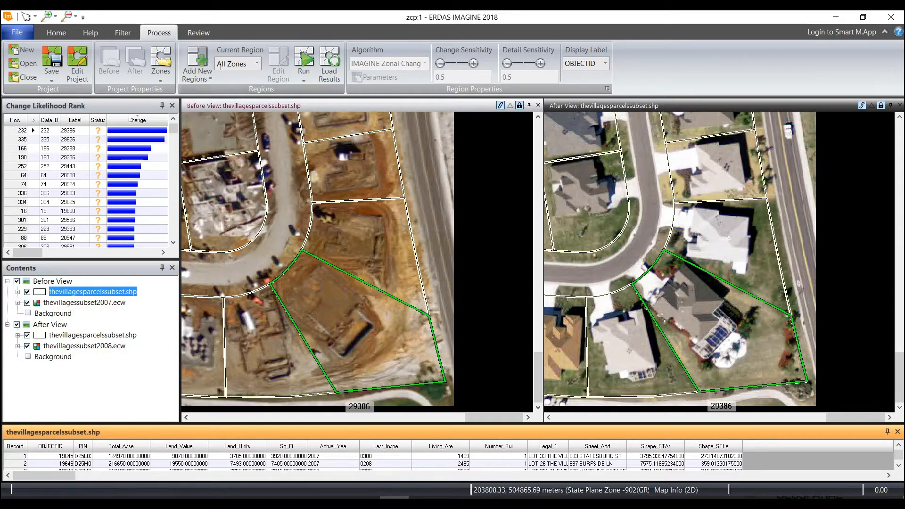
- Switch the workspace to the Machine Learning Layout
left_click(66, 31)
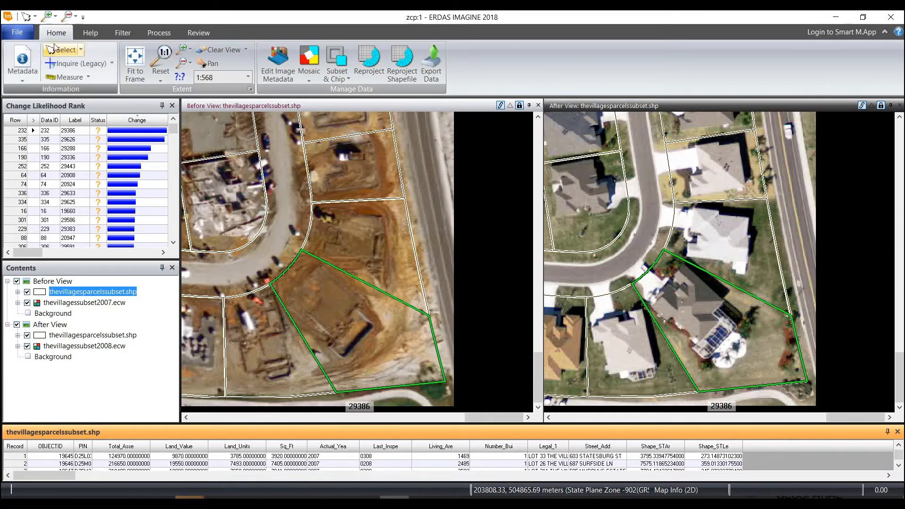
left_click(22, 32)
left_click(26, 198)
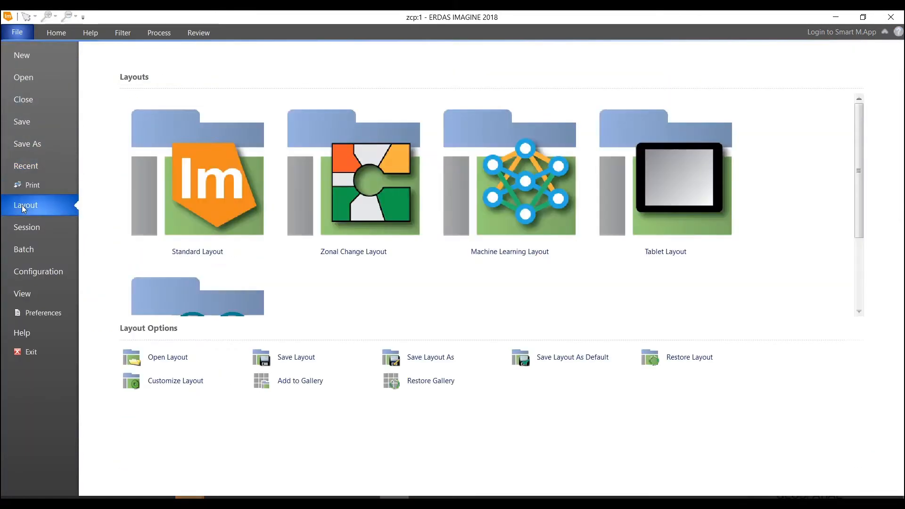
left_click(533, 220)
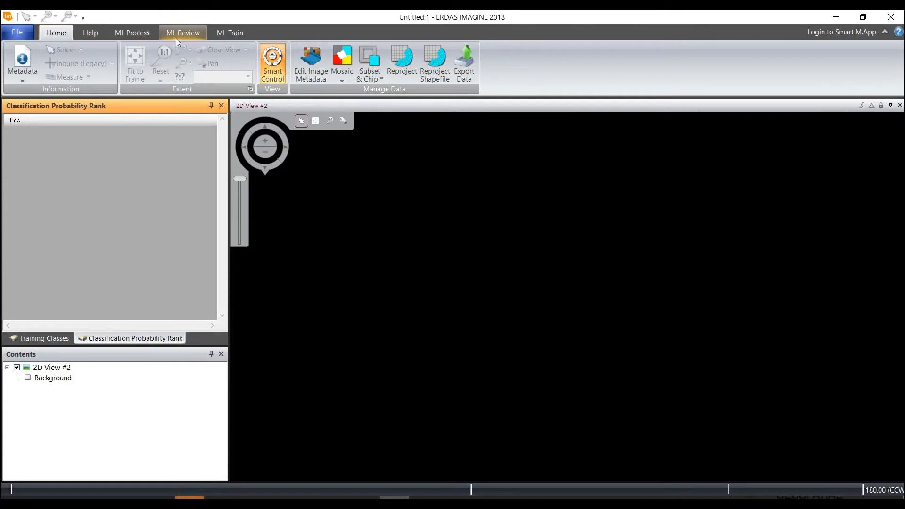
- Open the machine learning project machinelearning.mlp from the Outputs folder
left_click(151, 34)
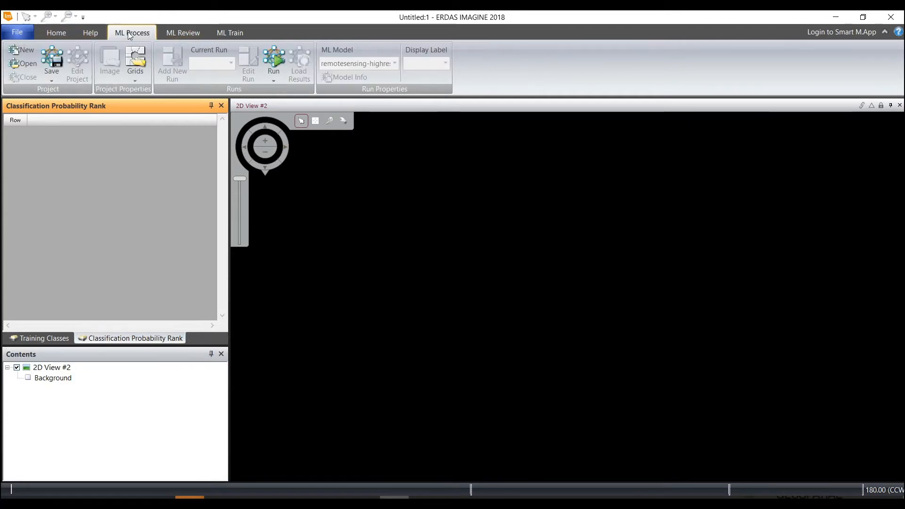
left_click(22, 63)
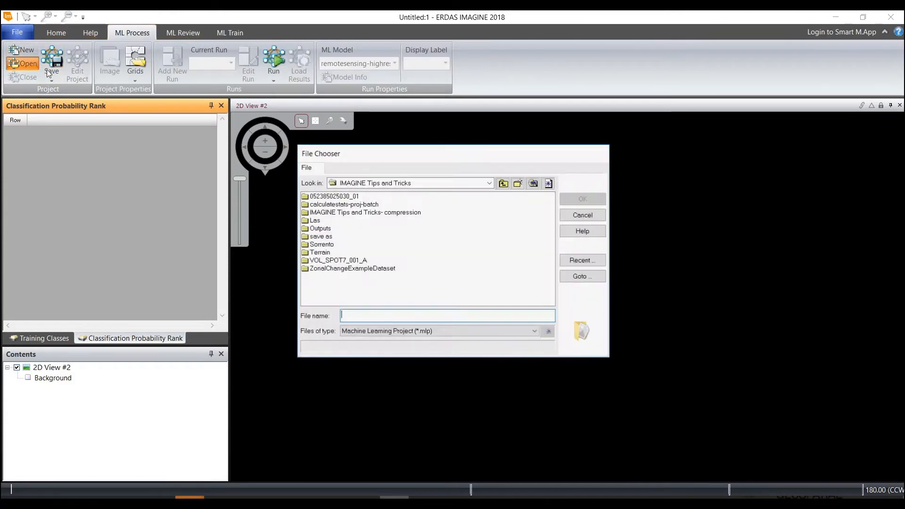
double_click(330, 229)
left_click(338, 212)
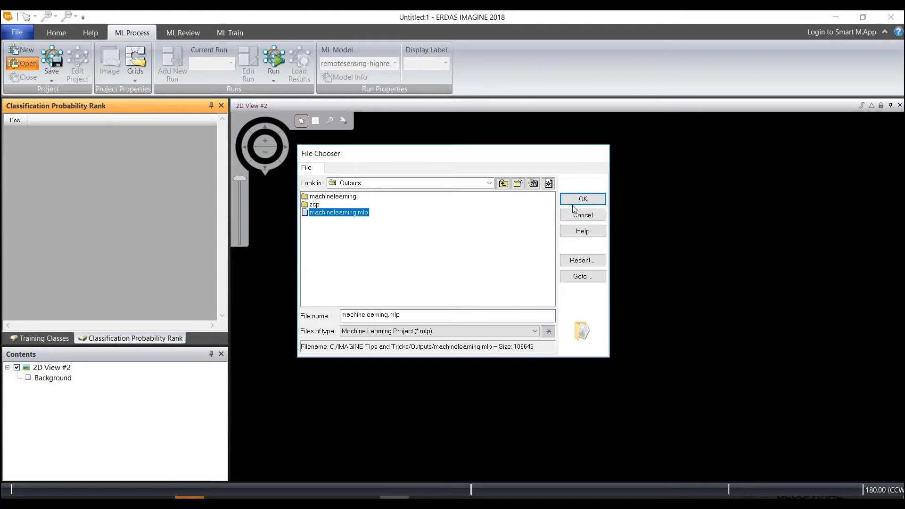
left_click(582, 199)
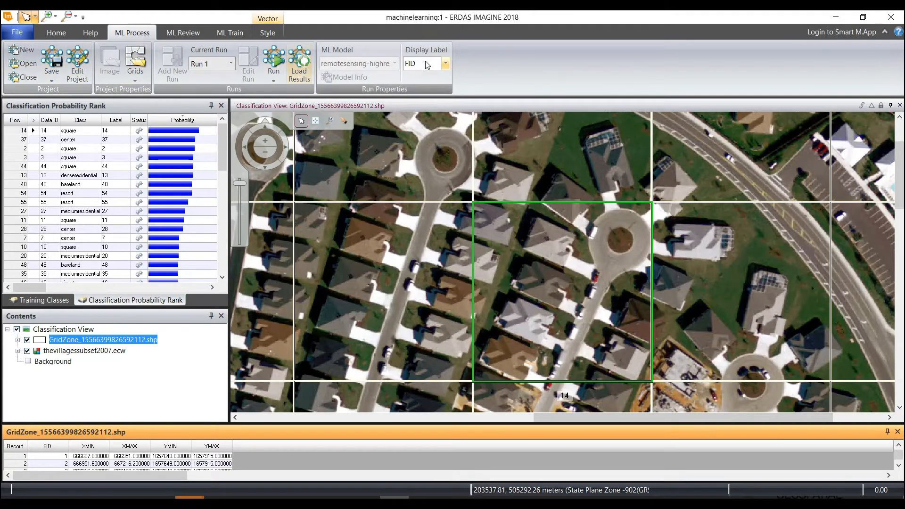
- Return the workspace to the Standard Layout
left_click(17, 33)
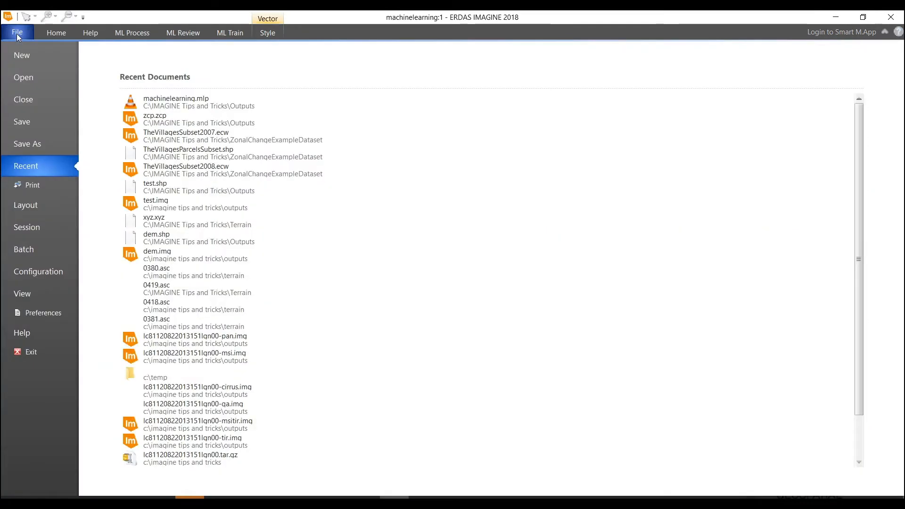
left_click(32, 204)
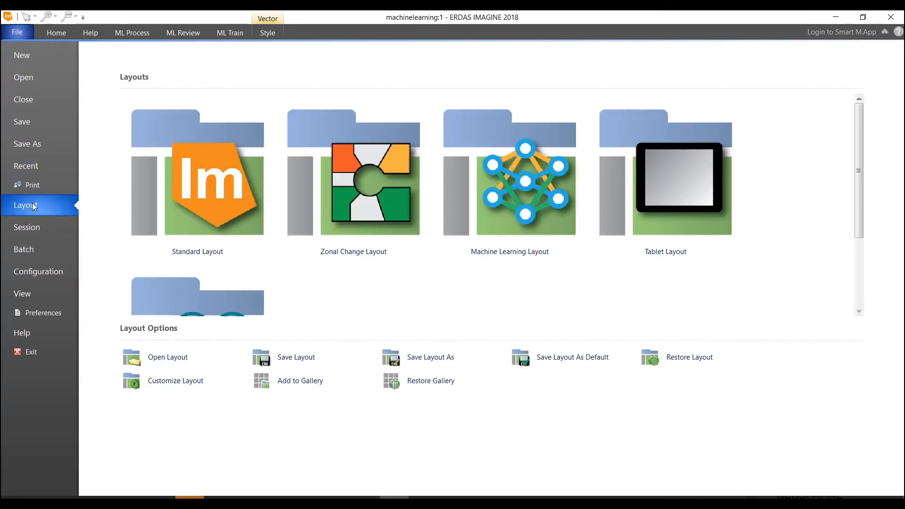
left_click(178, 209)
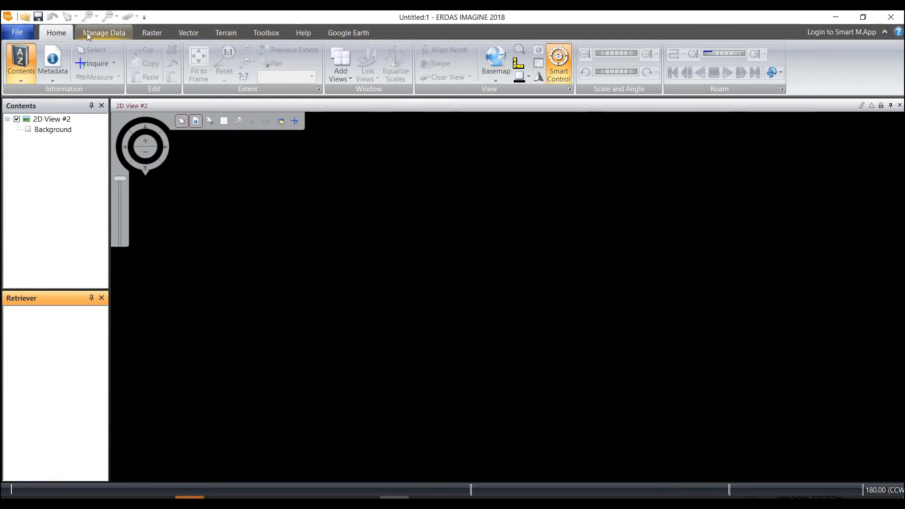
- Open the layout customization and turn the Raster ribbon tab off and back on
left_click(27, 33)
left_click(28, 206)
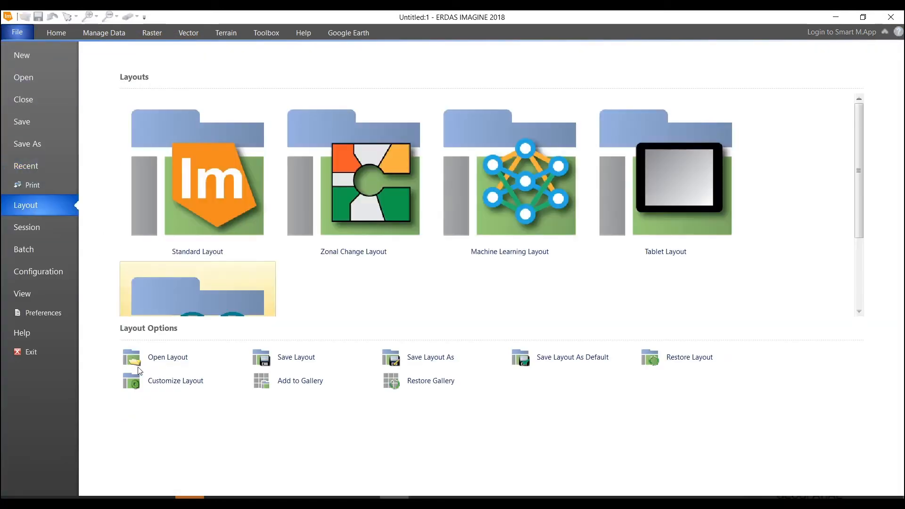
left_click(190, 389)
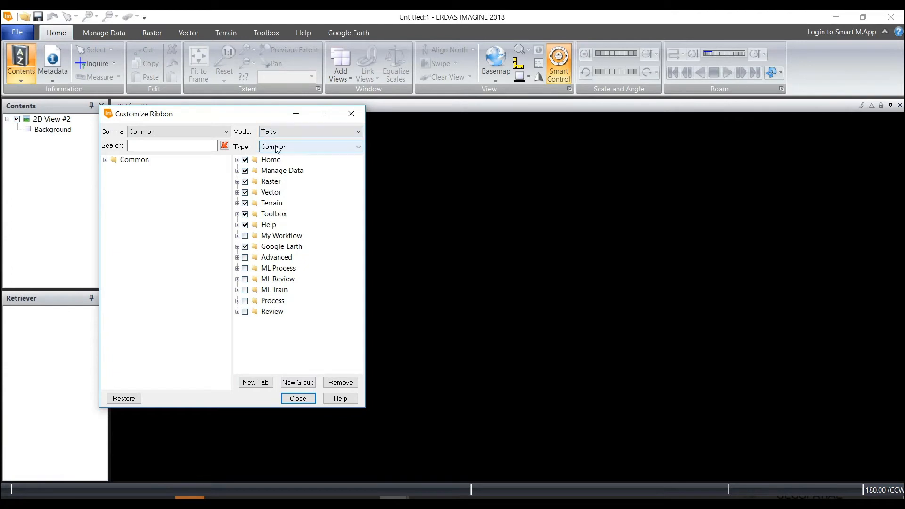
left_click(245, 182)
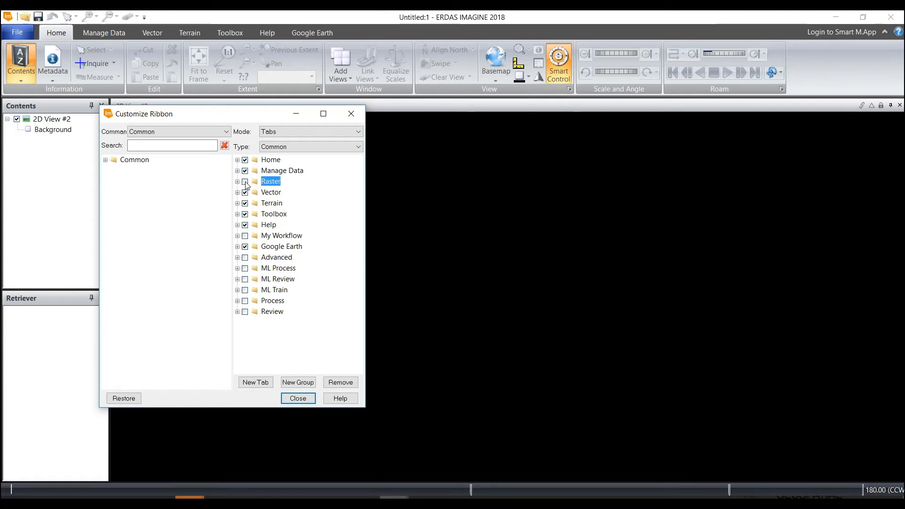
left_click(245, 182)
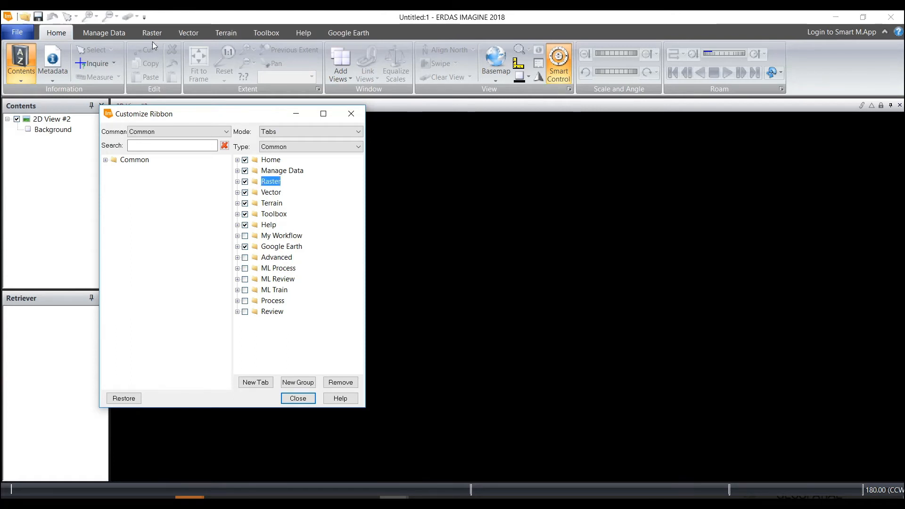
- Examine the IMAGINE UAV commands in the Toolbox tab's GEOSYSTEMS group, and close the ribbon customization
left_click(238, 215)
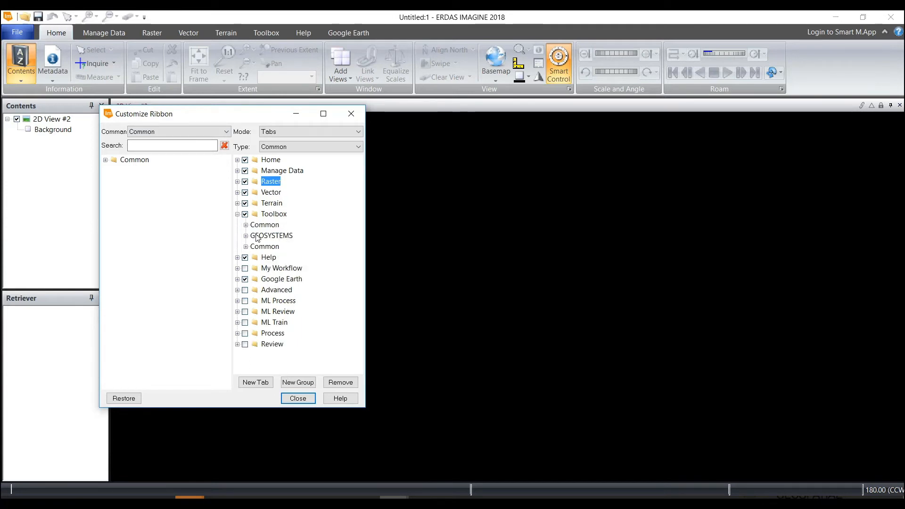
left_click(242, 237)
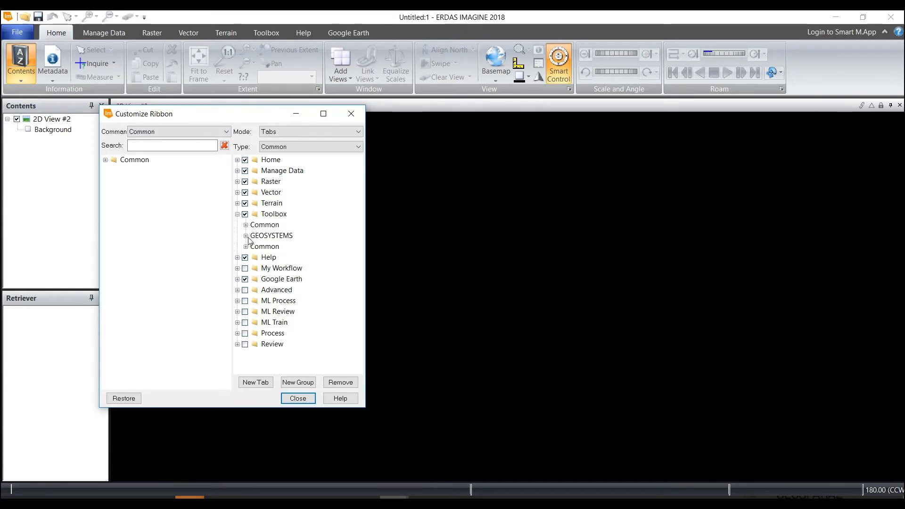
left_click(246, 236)
left_click(254, 247)
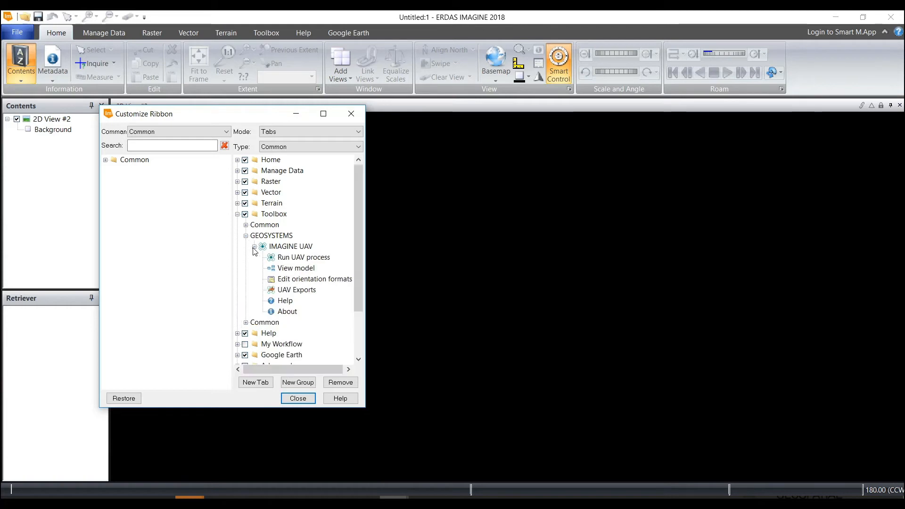
left_click(282, 248)
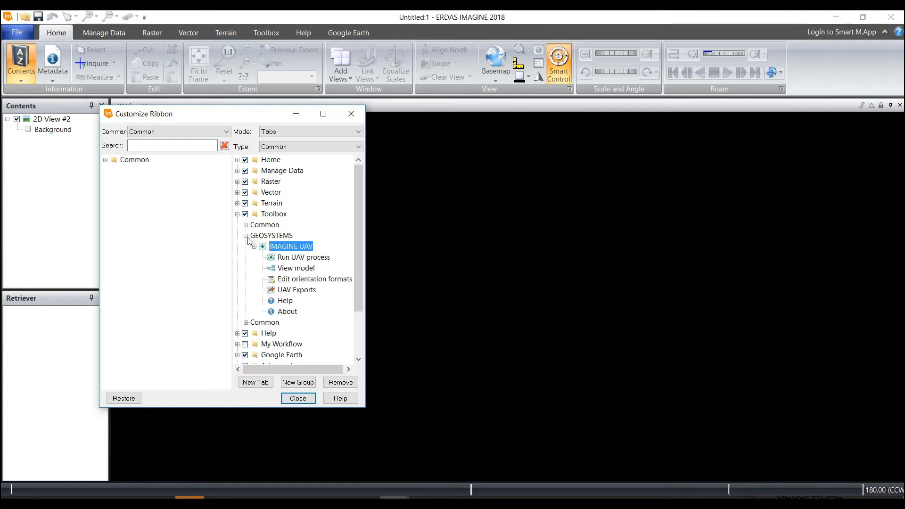
left_click(246, 236)
left_click(238, 214)
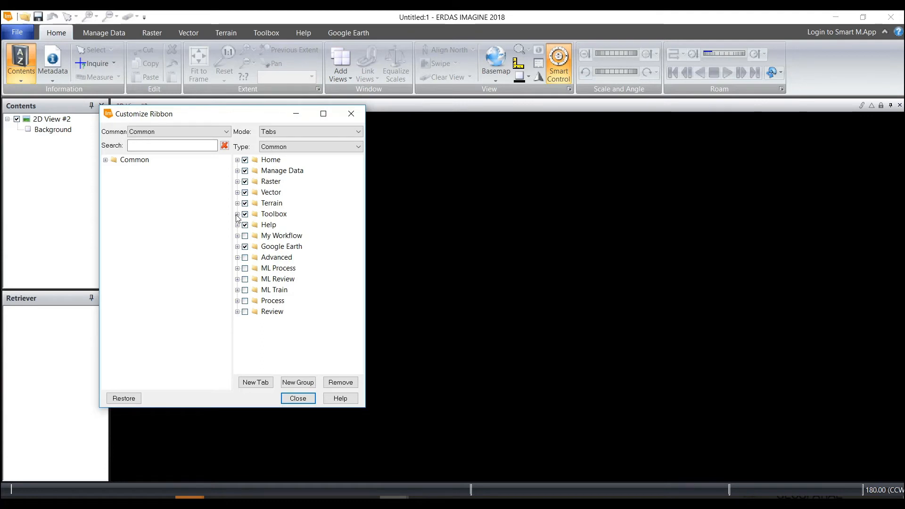
left_click(344, 116)
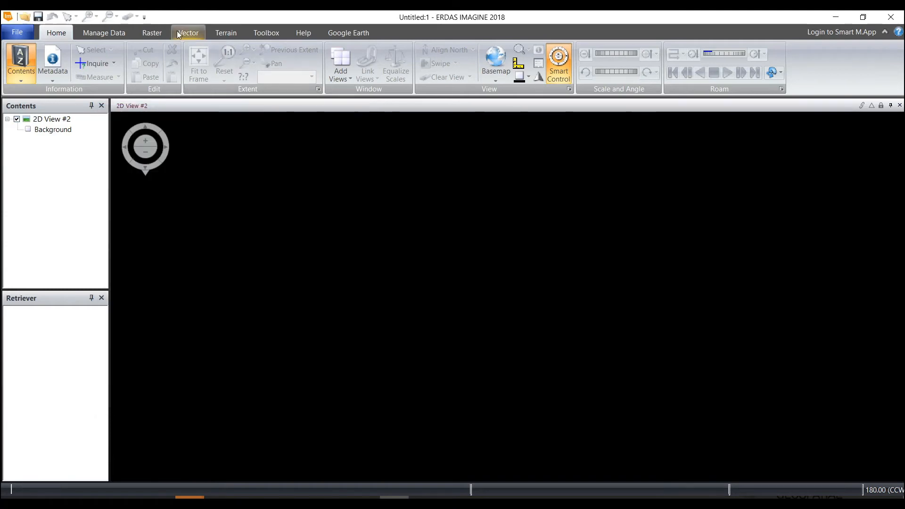
- Load the raster layer Sorrento_ortho_1.tif from the Sorrento folder into the empty 2D view
right_click(333, 166)
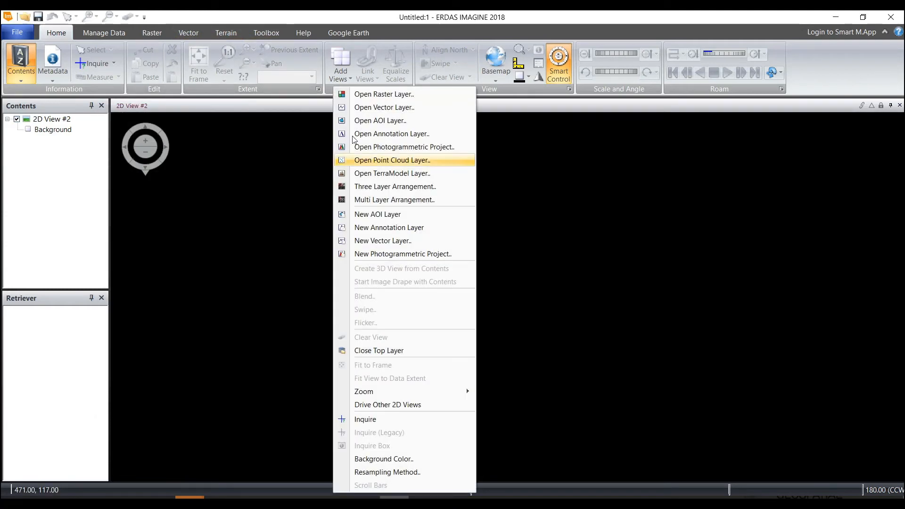
left_click(367, 94)
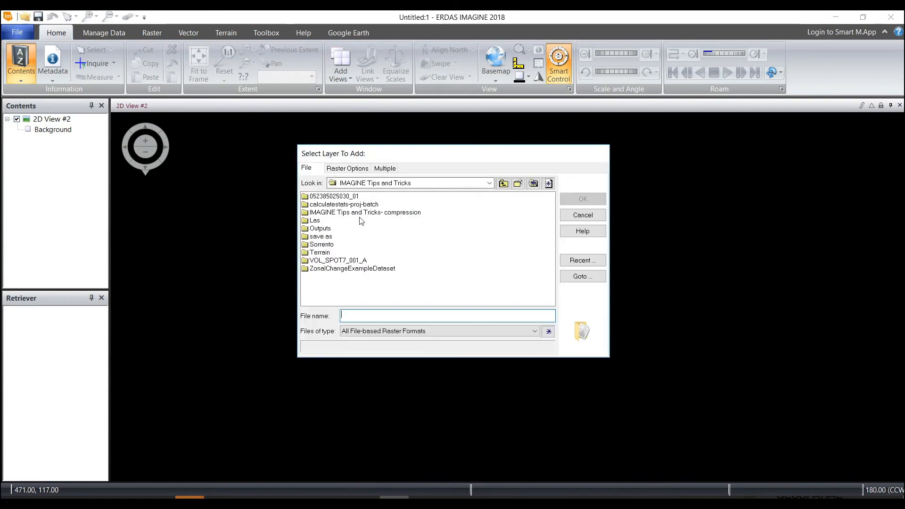
double_click(329, 246)
left_click(325, 197)
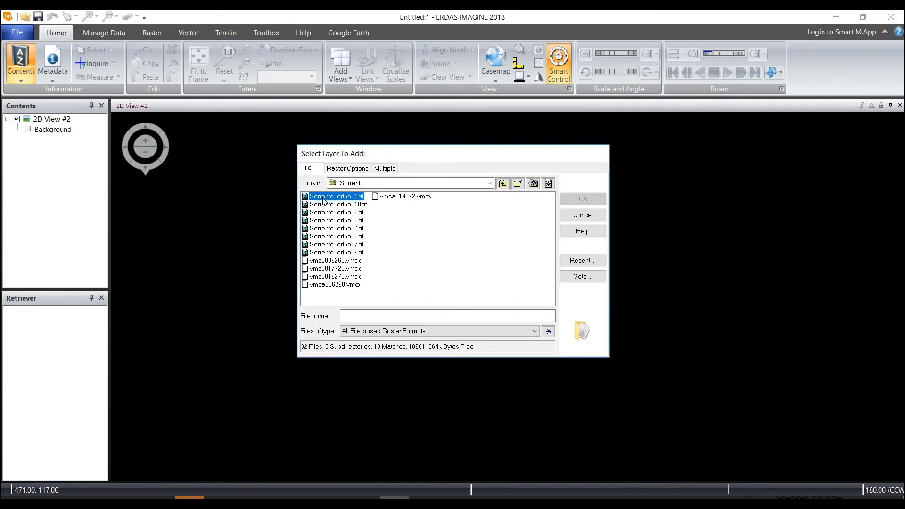
left_click(592, 199)
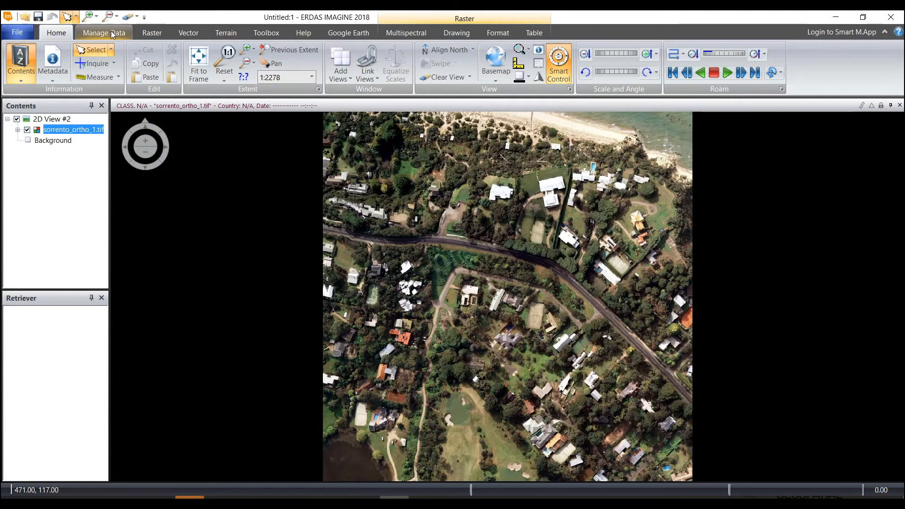
- Add the Import Data command to the My Workflow ribbon tab and check it there
left_click(99, 35)
right_click(97, 55)
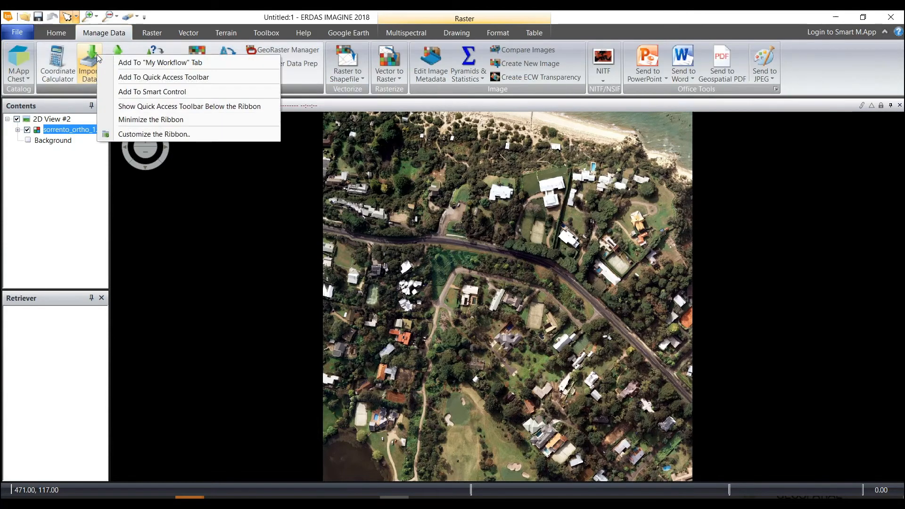
left_click(127, 66)
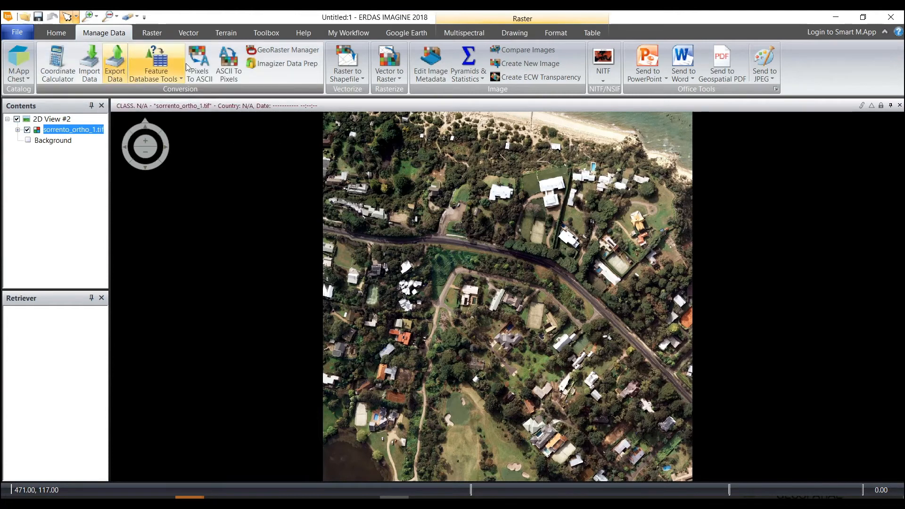
left_click(337, 34)
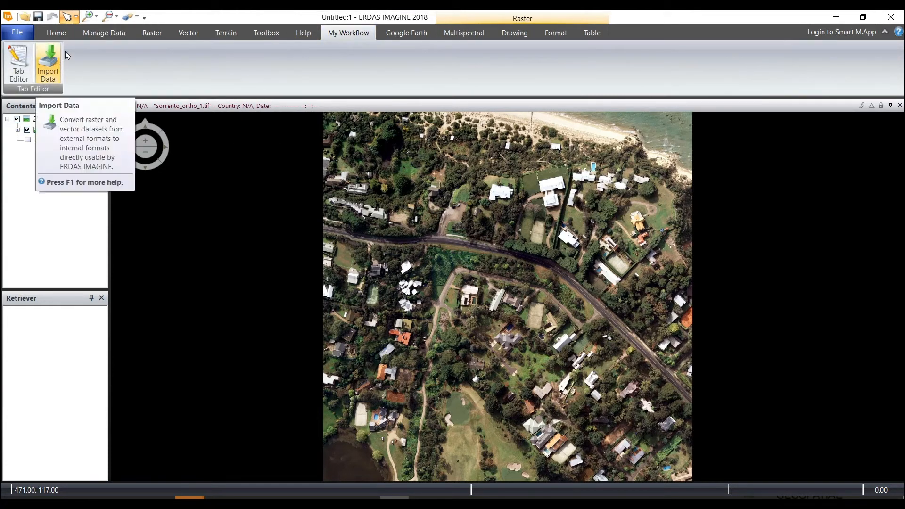
left_click(63, 35)
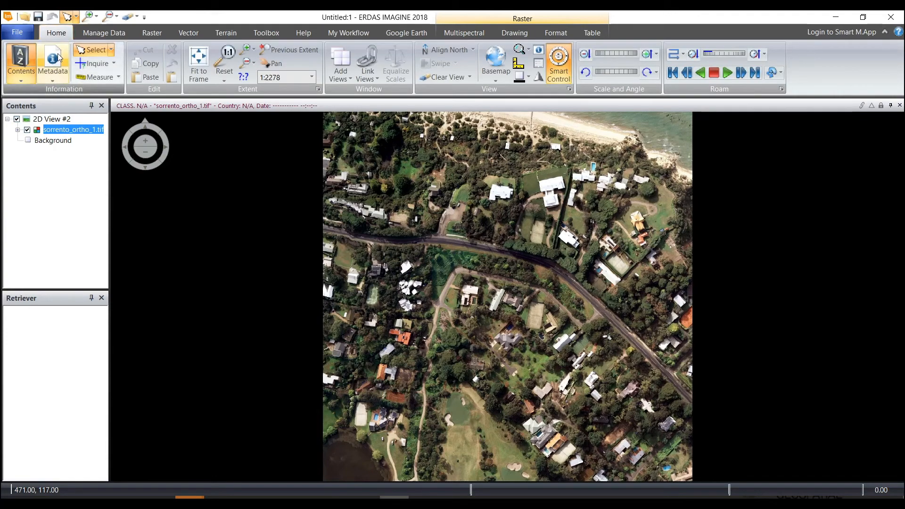
- Add the Metadata command to the My Workflow ribbon tab and check it there
right_click(62, 52)
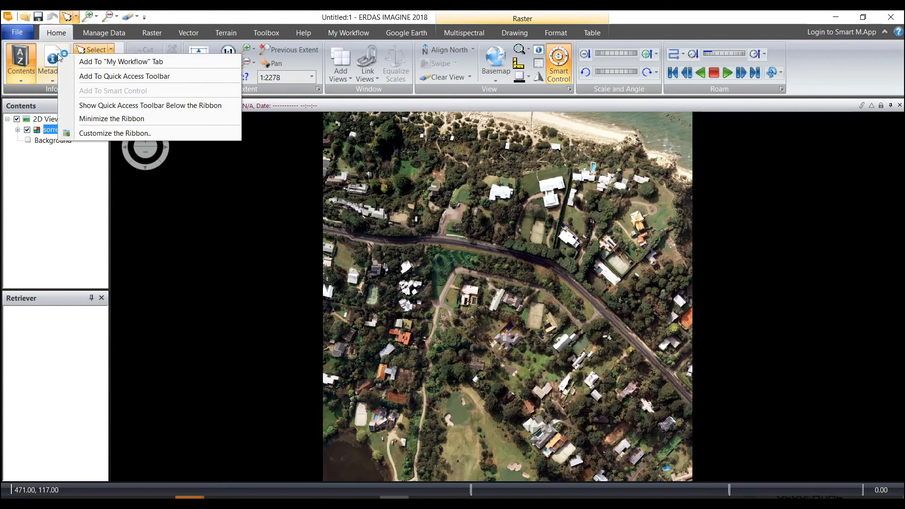
left_click(107, 61)
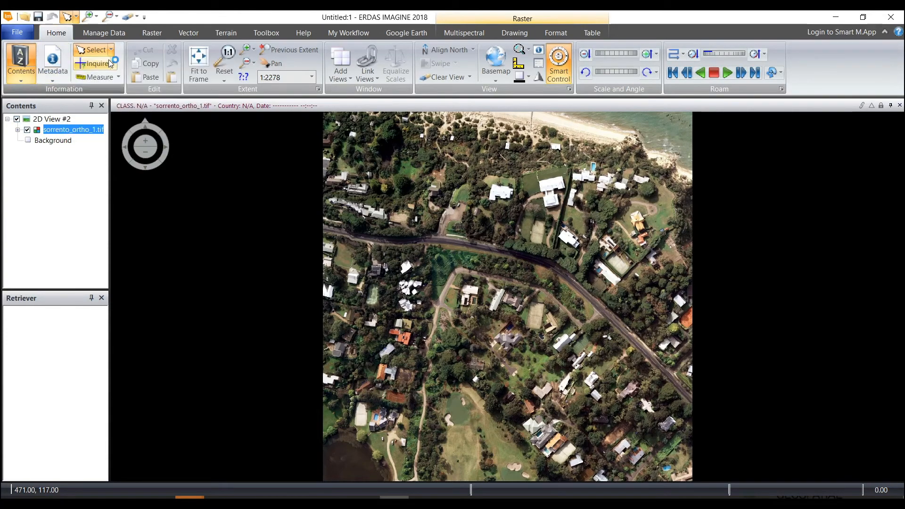
left_click(350, 36)
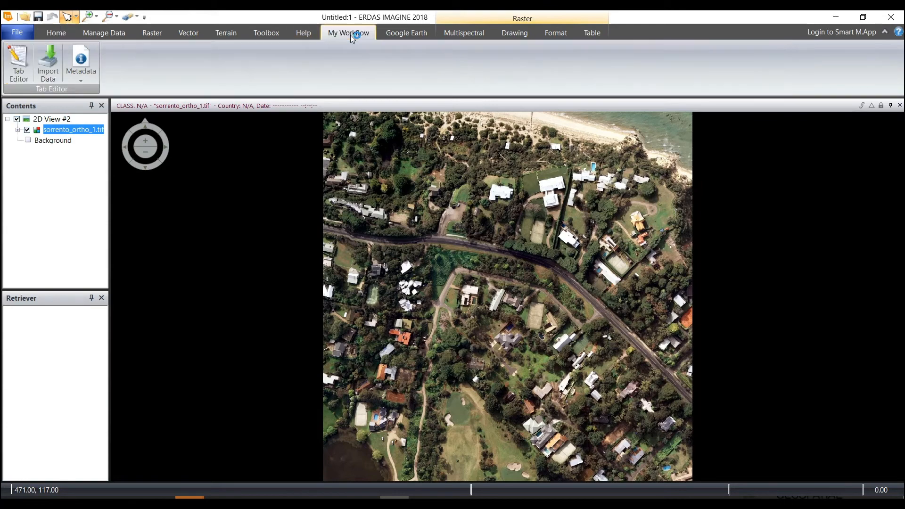
- View the image metadata of sorrento_ortho_1.tif and close it
left_click(63, 36)
left_click(52, 60)
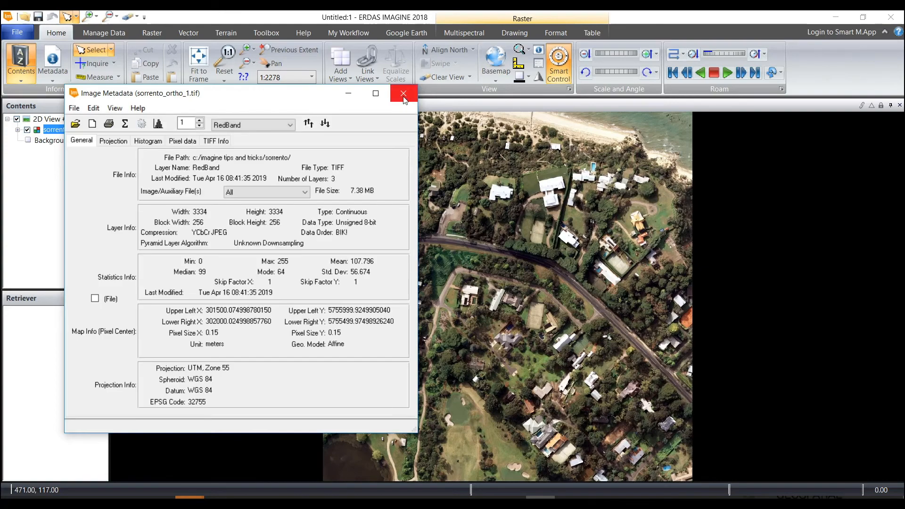
left_click(403, 93)
- Open the My Workflow tab's editor and move the Metadata command ahead of Import Data
left_click(349, 34)
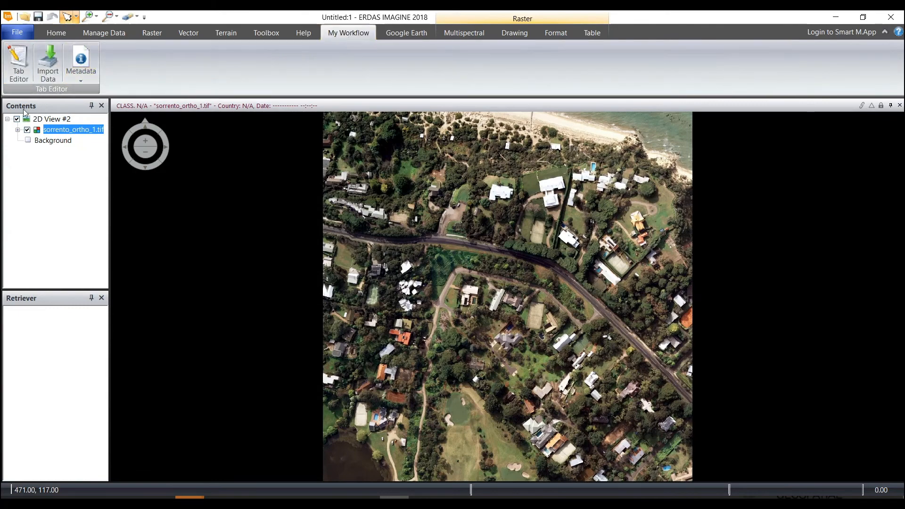
left_click(10, 69)
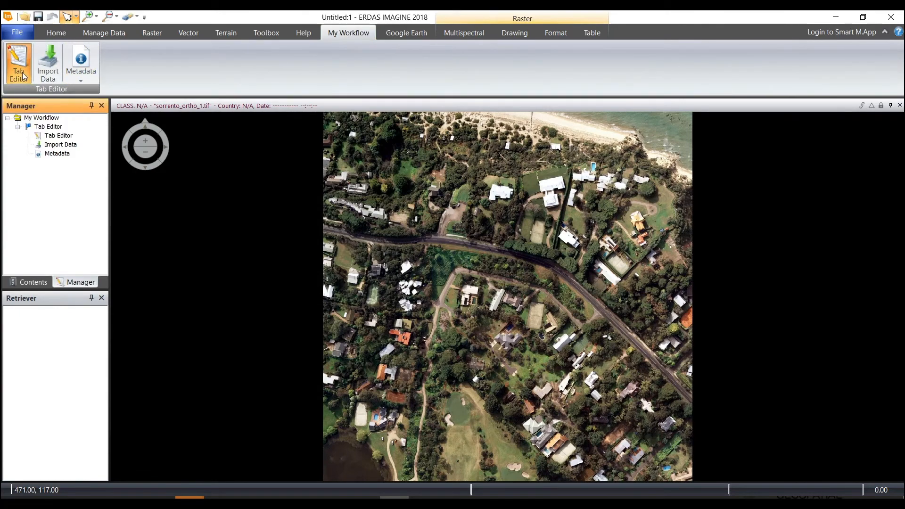
left_click(59, 156)
left_click_drag(59, 154, 56, 157)
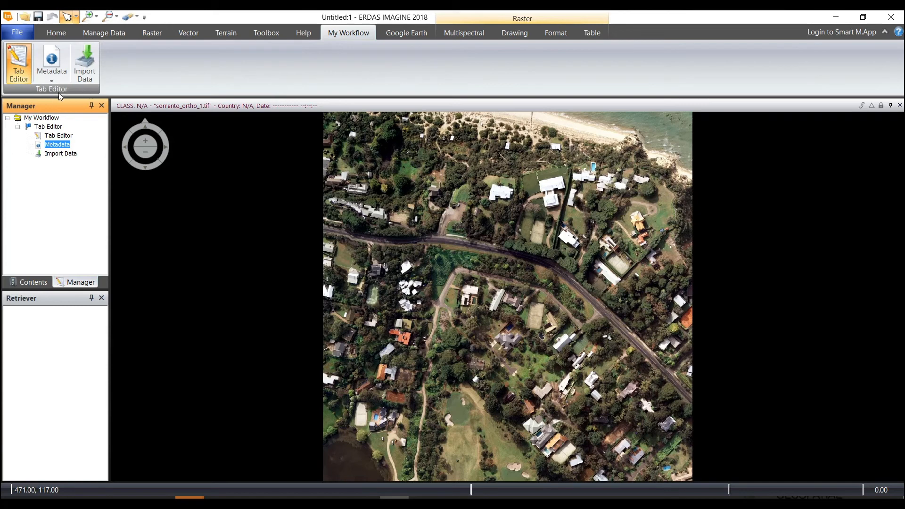
left_click(66, 136)
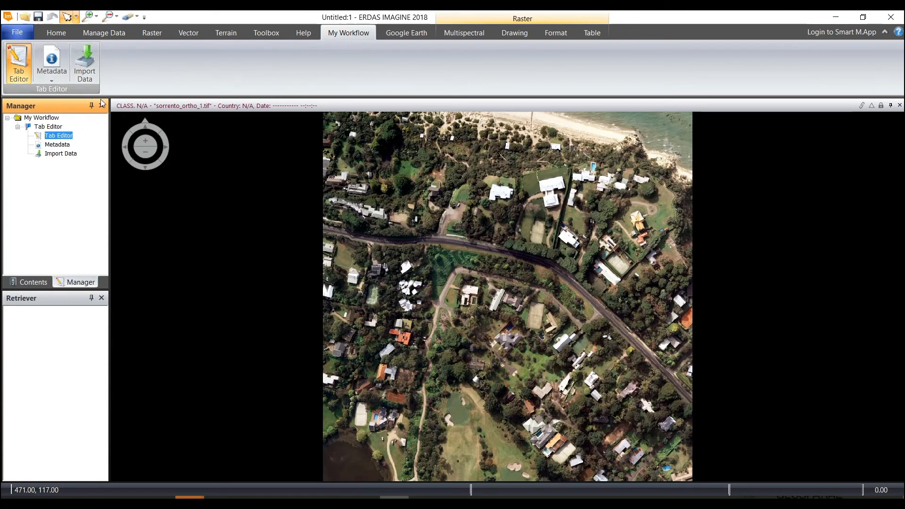
- Rename the My Workflow ribbon tab as Data Preparation
left_click(29, 118)
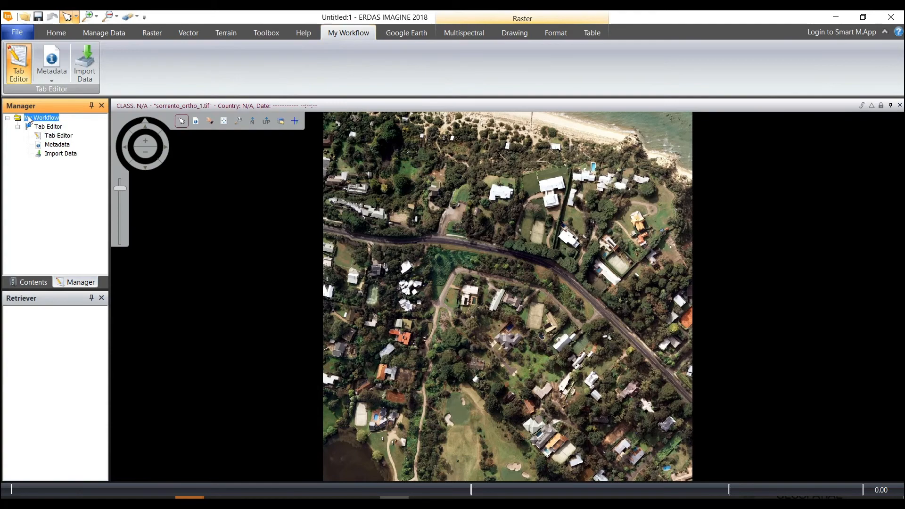
double_click(28, 118)
left_click(60, 119)
left_click_drag(85, 118, 4, 120)
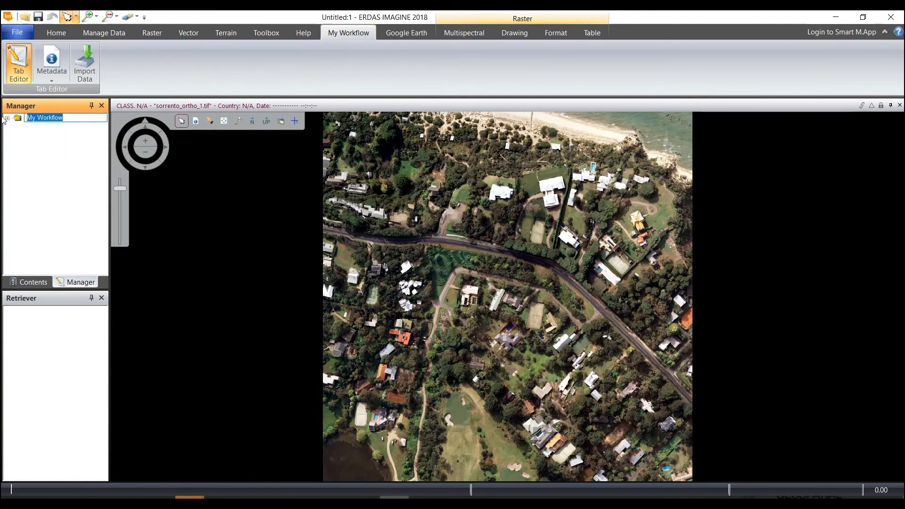
type("Data Preparation")
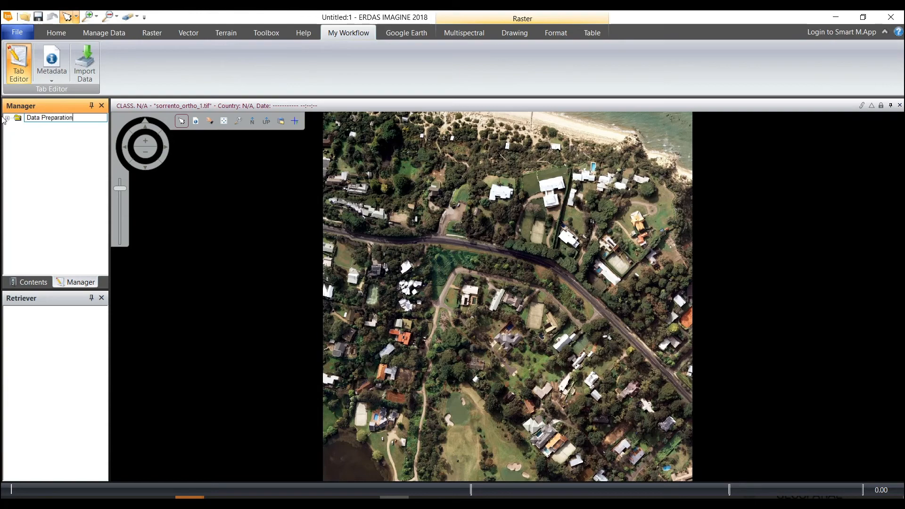
key("Return")
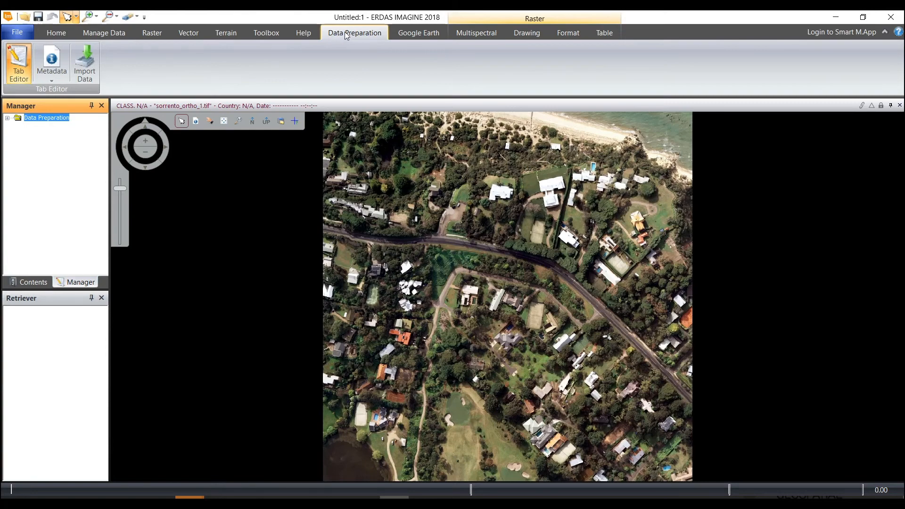
- Save the customized layout as a new layout file named datapreparation in the Outputs folder
left_click(17, 32)
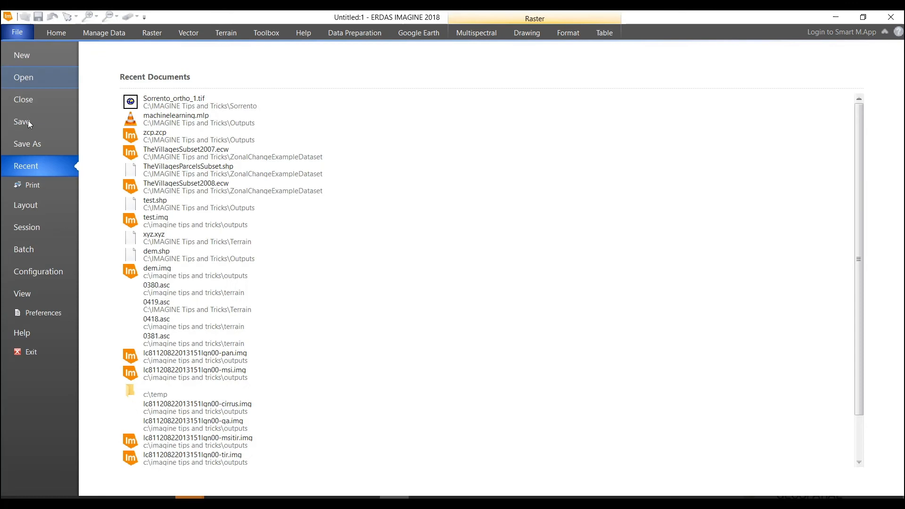
left_click(28, 203)
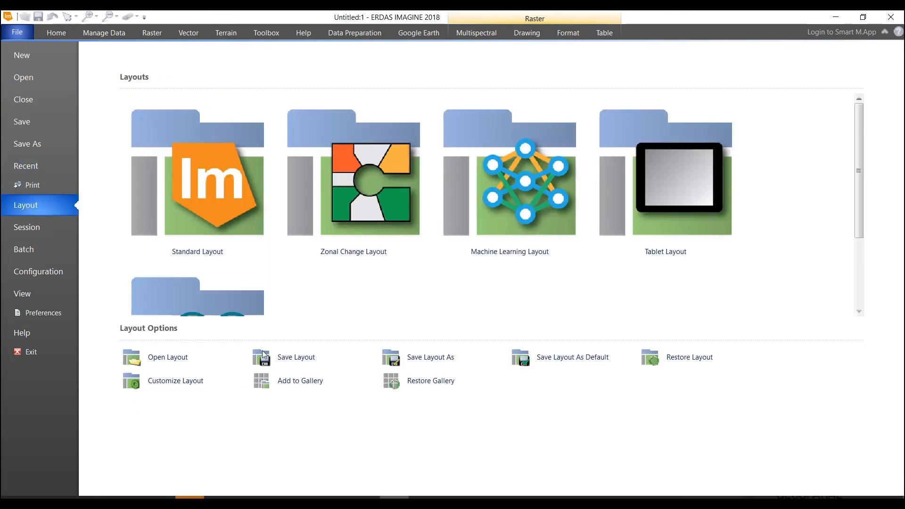
left_click(426, 360)
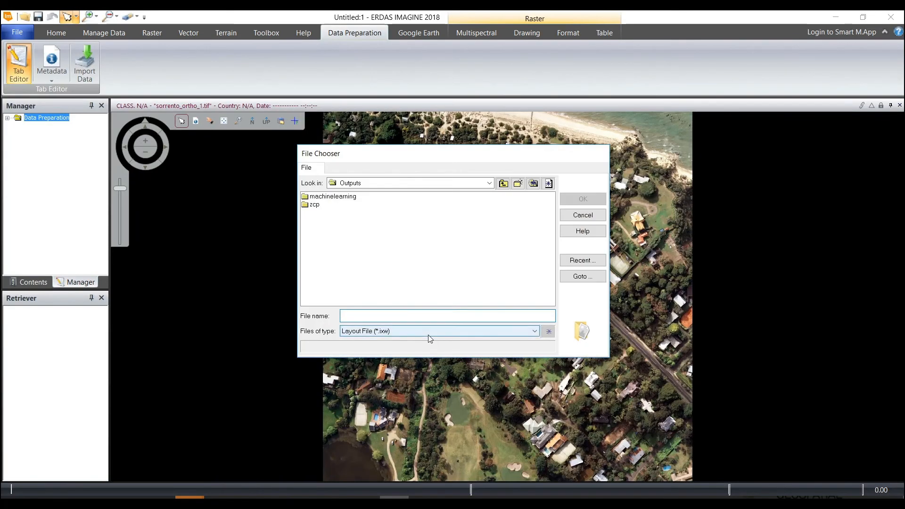
type("dataprep")
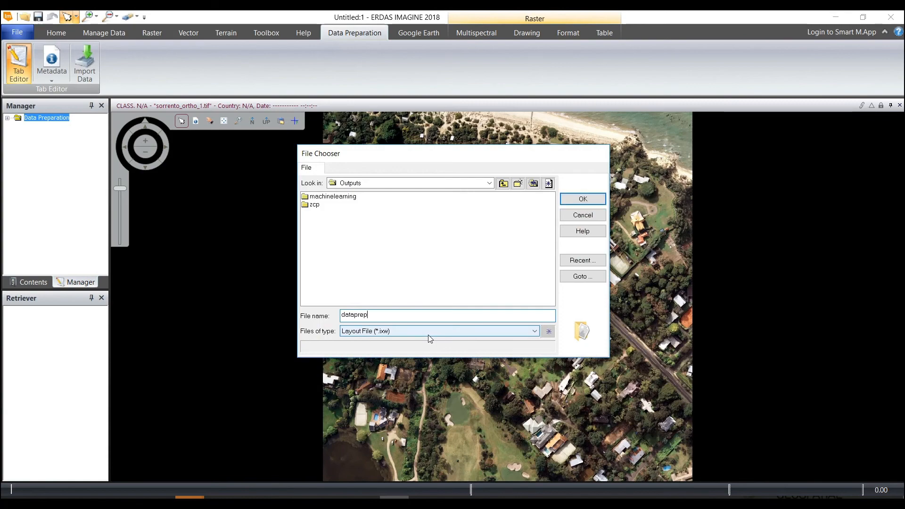
type("aration")
key("Return")
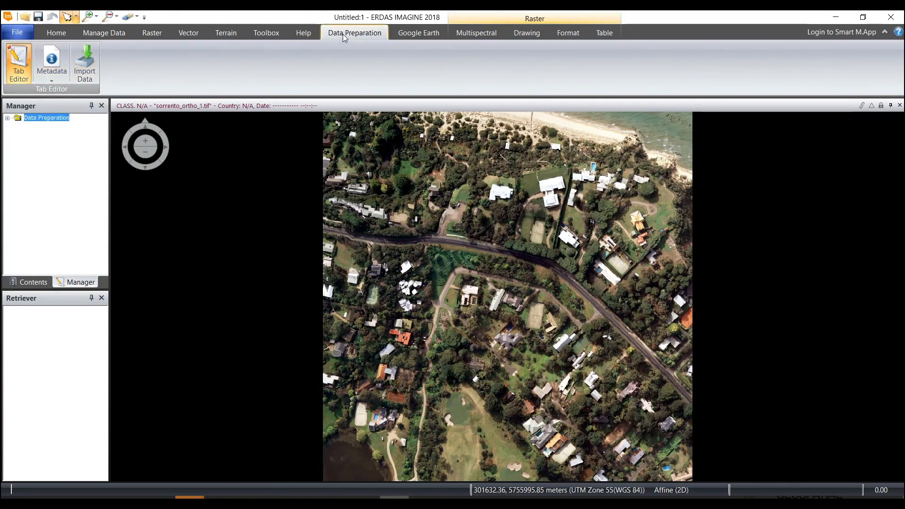
- Review the available layouts and layout saving options, and return to the Data Preparation ribbon tab
left_click(58, 35)
left_click(20, 33)
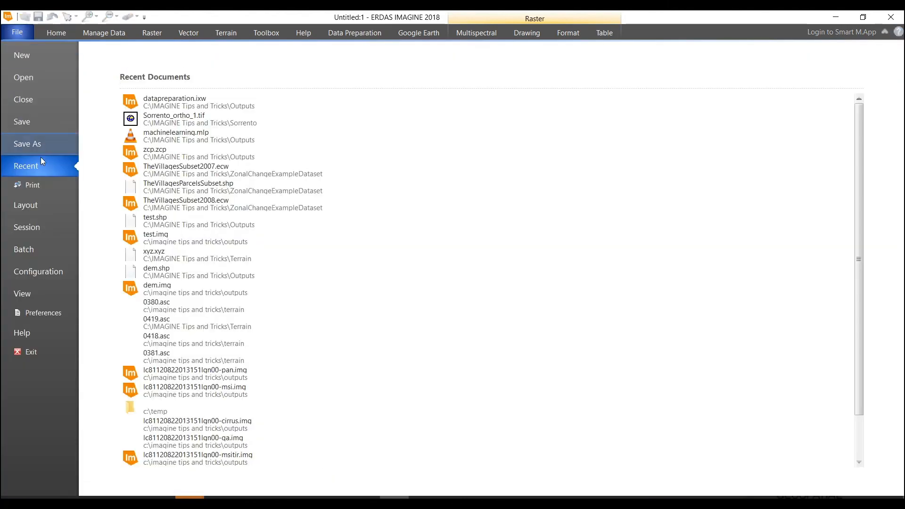
left_click(42, 205)
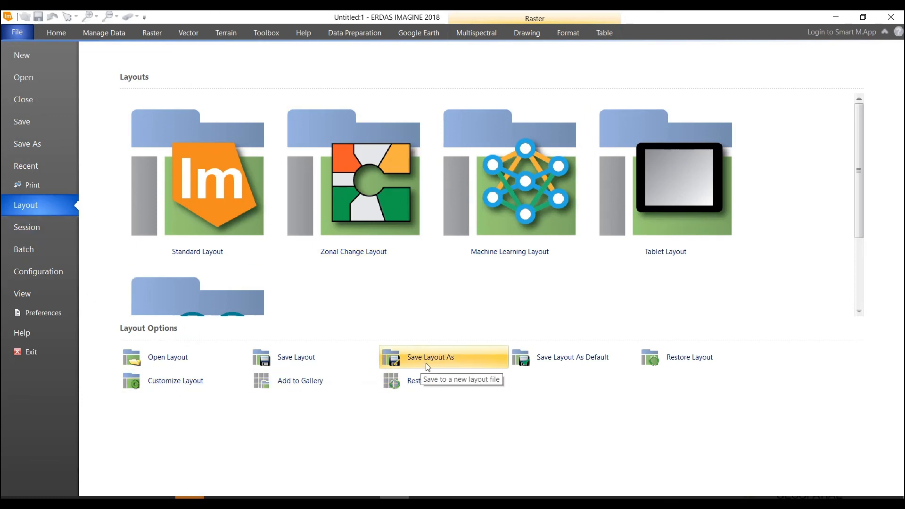
left_click(354, 33)
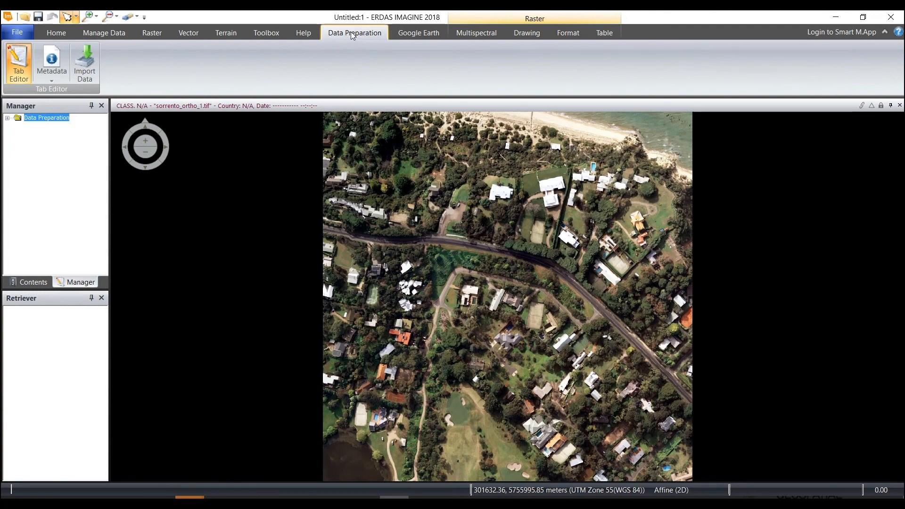